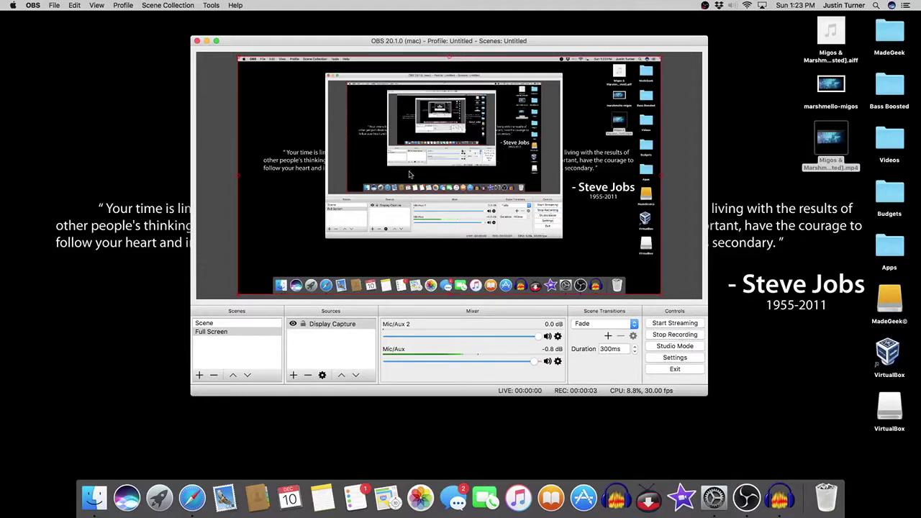
- Minimize the OBS Studio window so the quote-wallpaper desktop is visible while recording continues
left_click(206, 41)
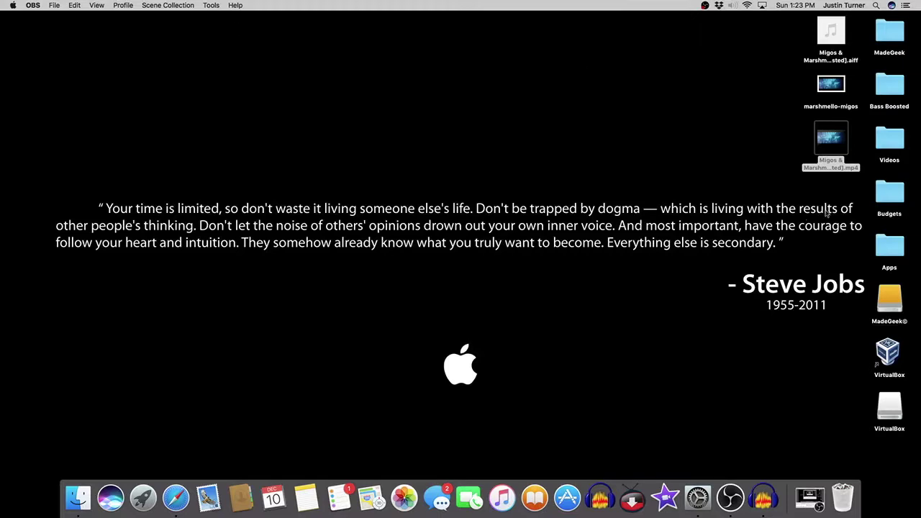
- Move the Migos video file on the desktop, then quit Audacity from its Dock icon
left_click(831, 161)
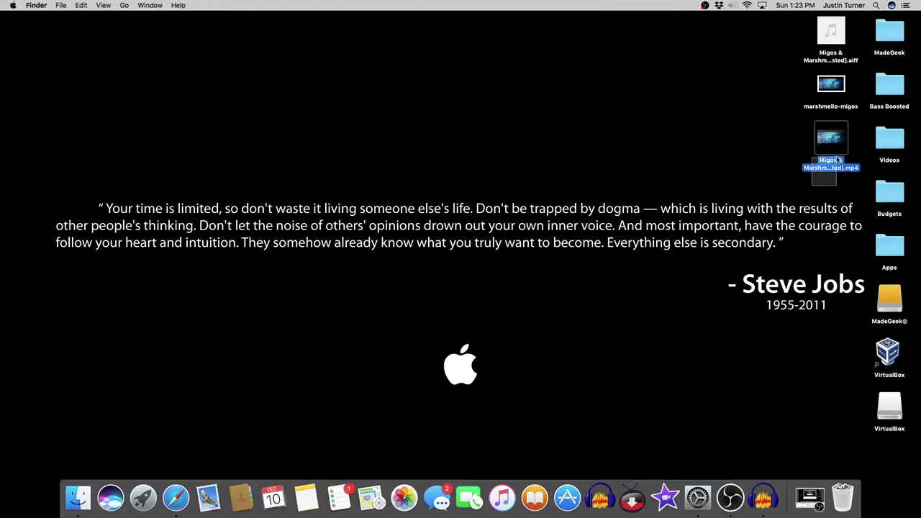
left_click_drag(828, 140, 738, 216)
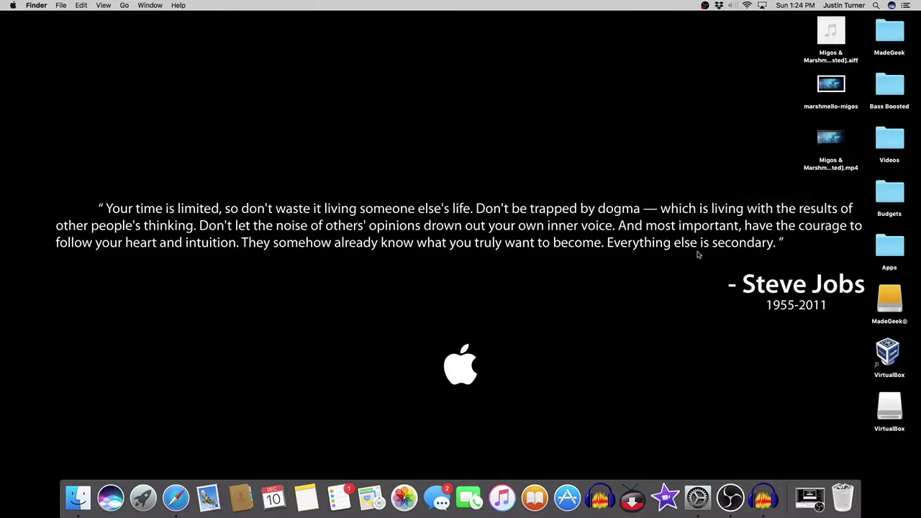
right_click(759, 478)
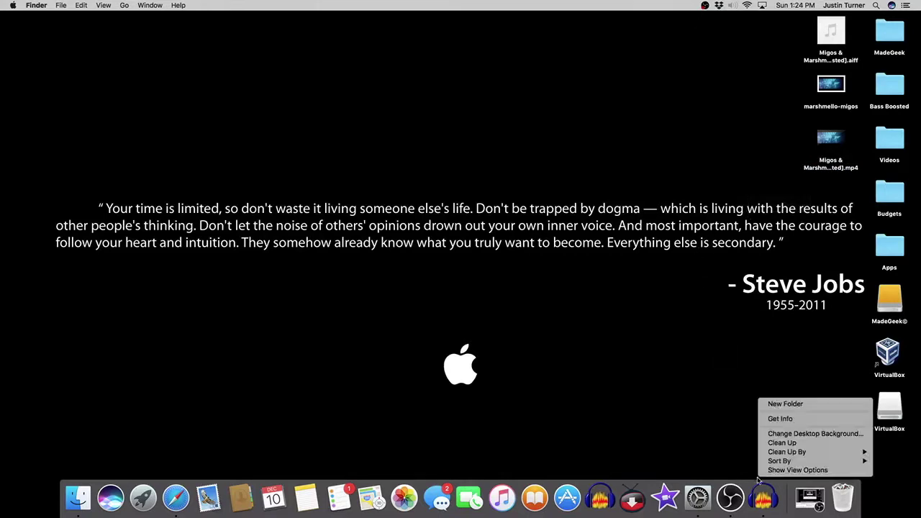
right_click(763, 496)
left_click(766, 463)
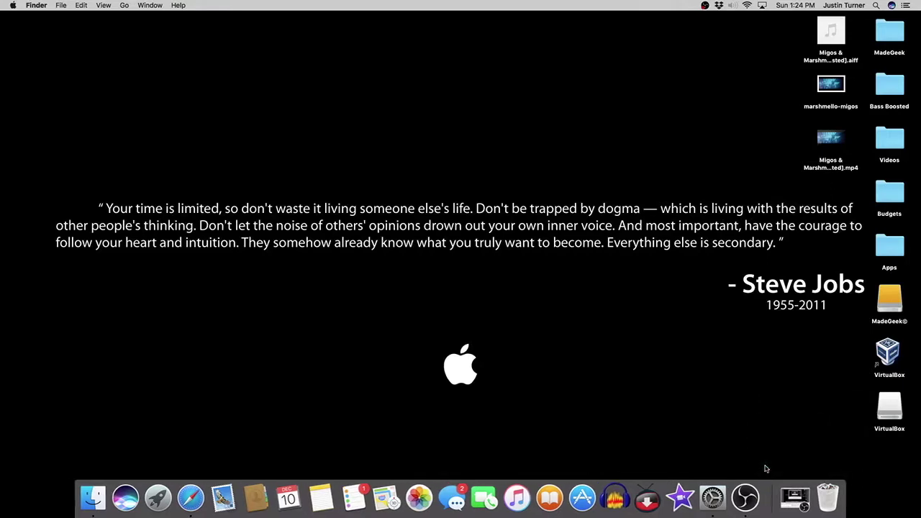
- Relaunch Audacity, dismiss the How to Get Help message, and shift its window aside
left_click(616, 496)
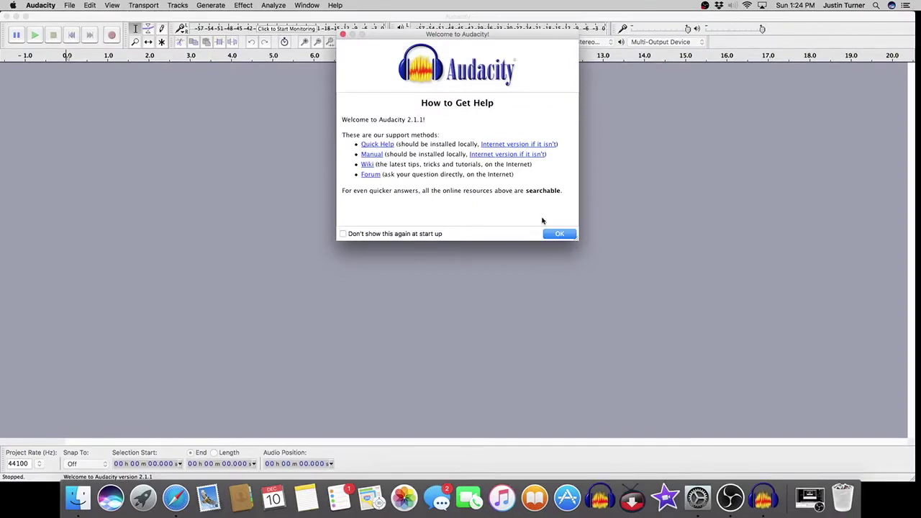
left_click(555, 232)
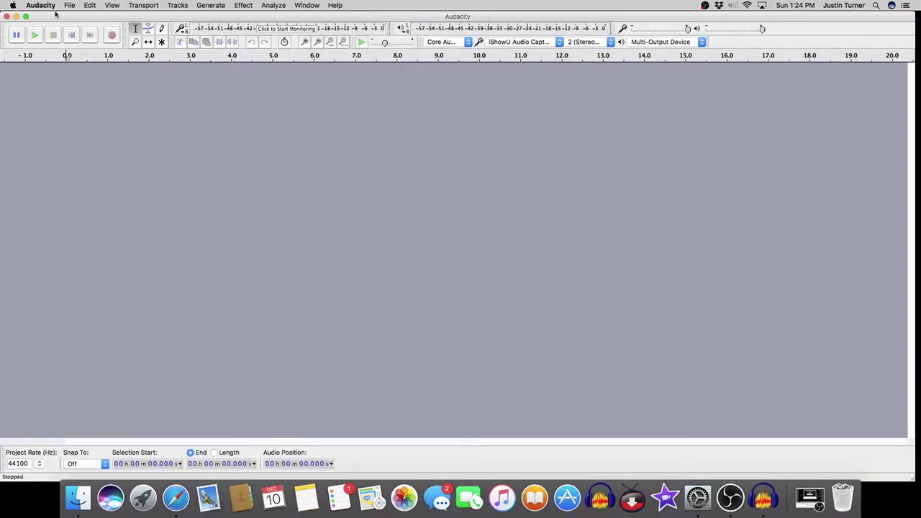
left_click_drag(510, 16, 404, 16)
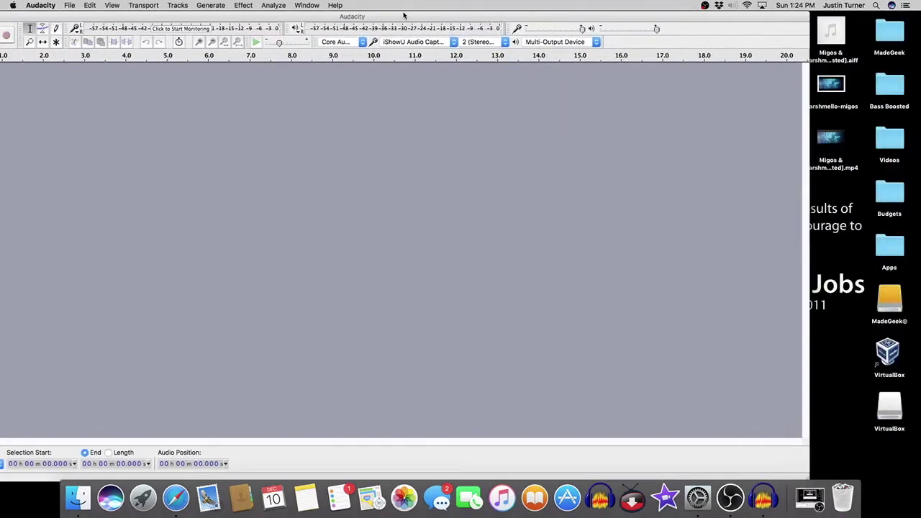
- Drag the Migos & Marshmello mp4 from the Bass Boosted folder into Audacity as a stereo track
double_click(901, 96)
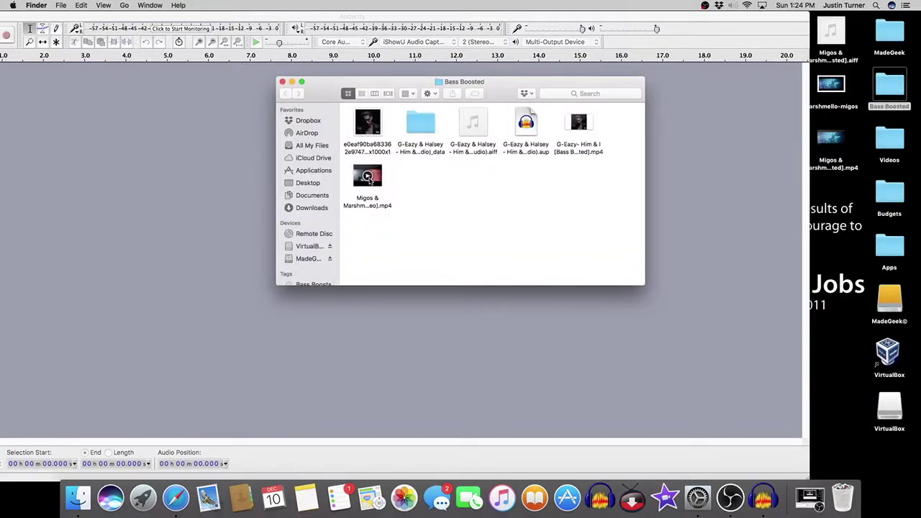
left_click(372, 180)
left_click_drag(385, 183, 144, 241)
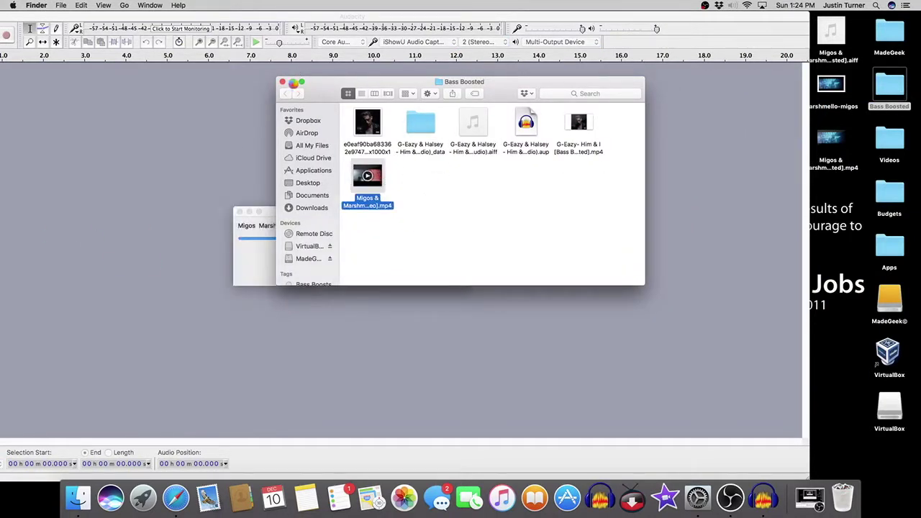
left_click(292, 82)
left_click(205, 14)
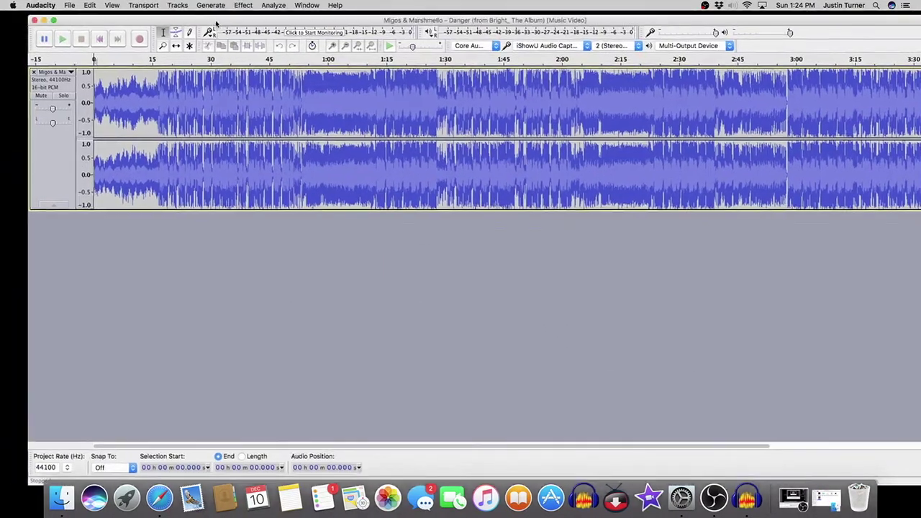
left_click_drag(205, 14, 198, 14)
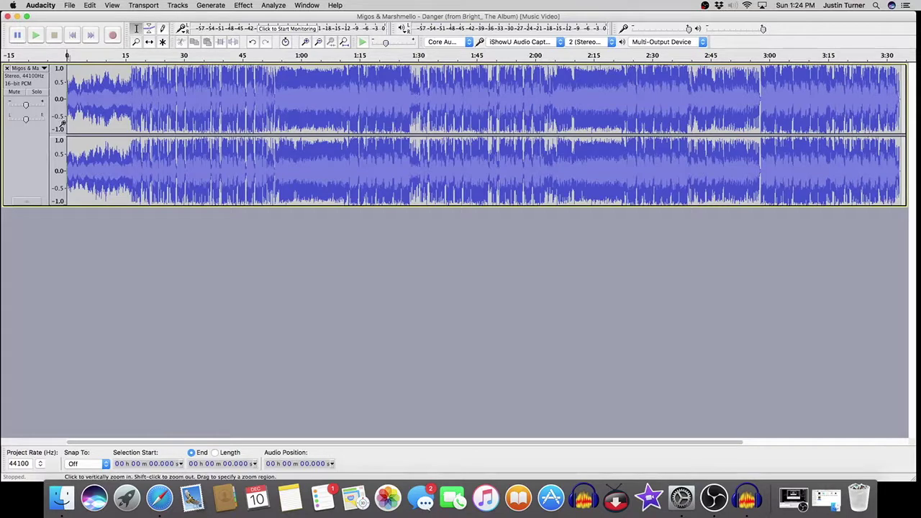
- Duplicate the song track with Cmd+D and convert the top copy with Tracks > Stereo Track to Mono
left_click(36, 140)
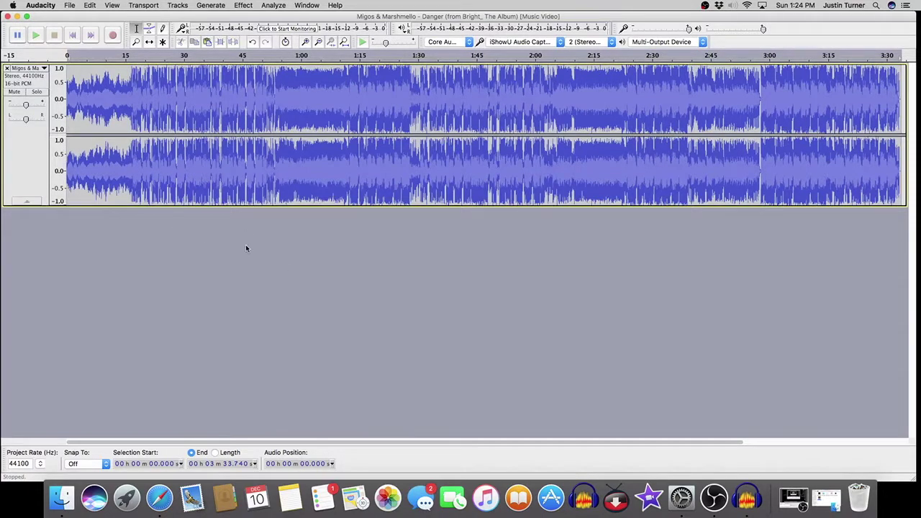
key("super+d")
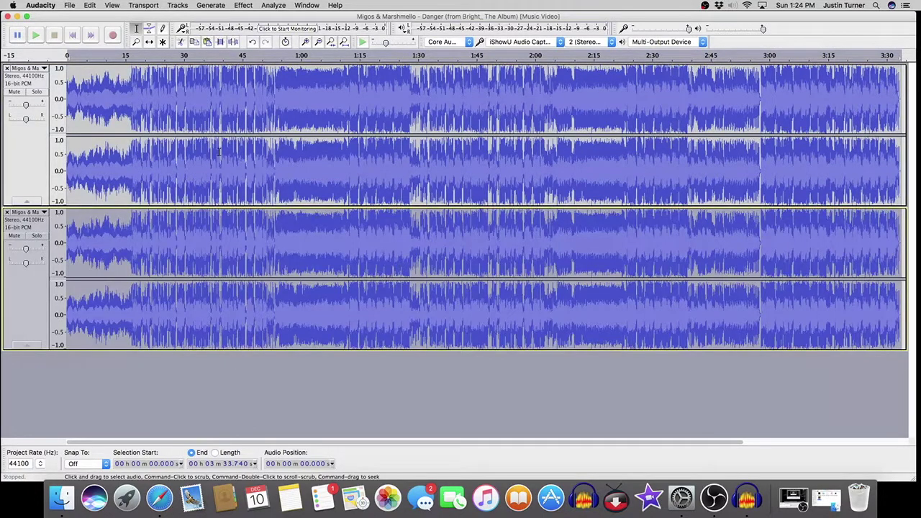
left_click(221, 135)
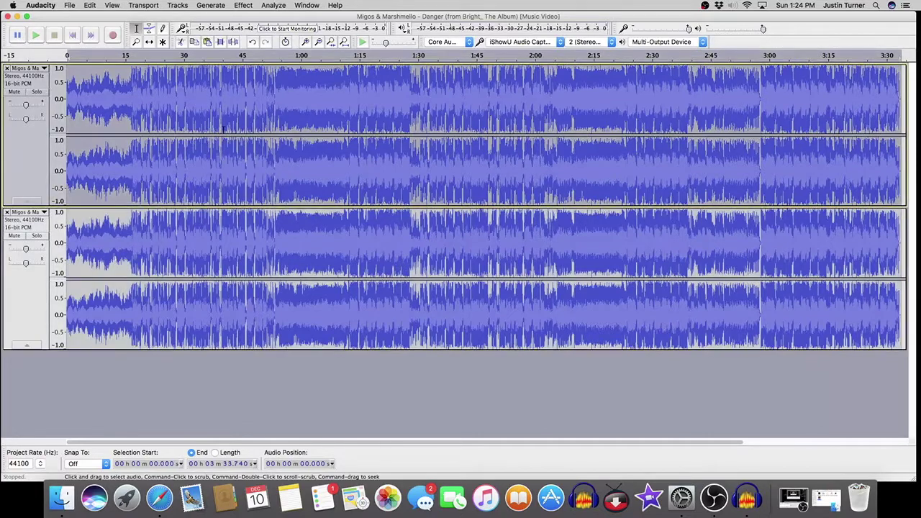
left_click(178, 5)
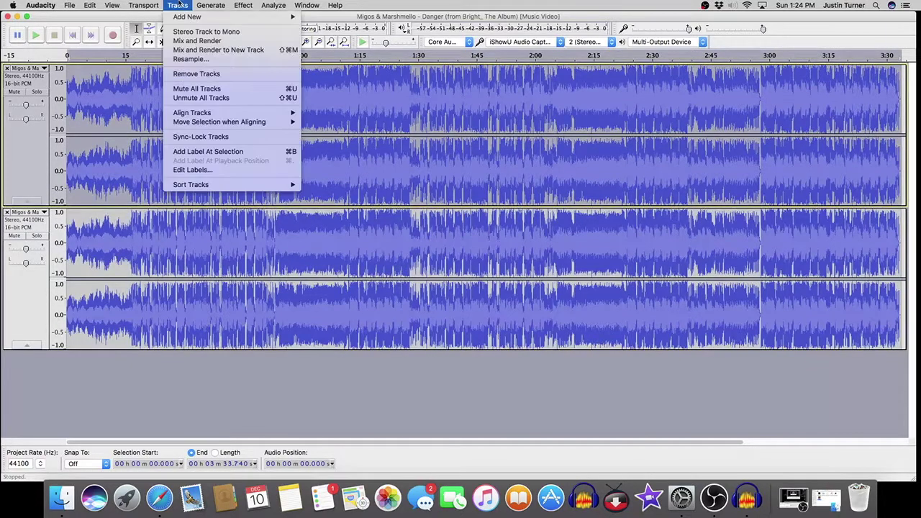
left_click(205, 32)
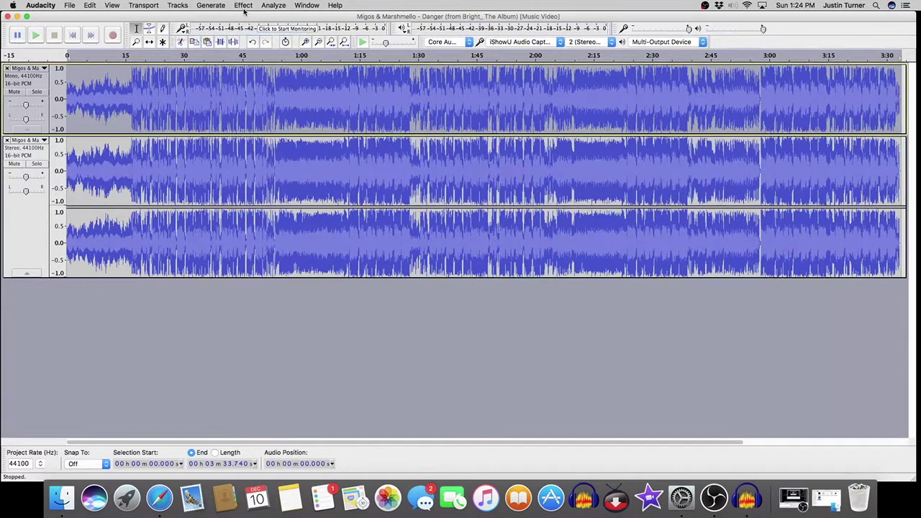
- Audition the soloed stereo track from 16.583 s, then select both tracks and open the Effect menu
left_click(101, 97)
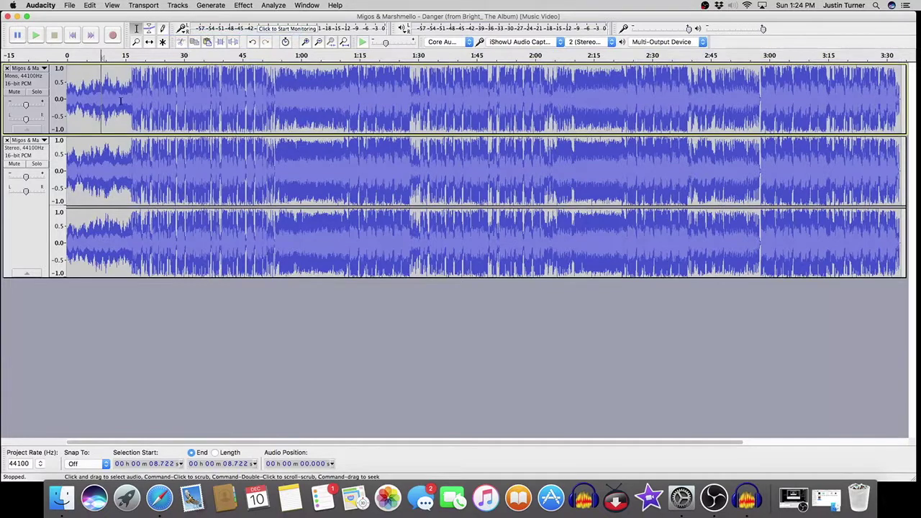
left_click(36, 93)
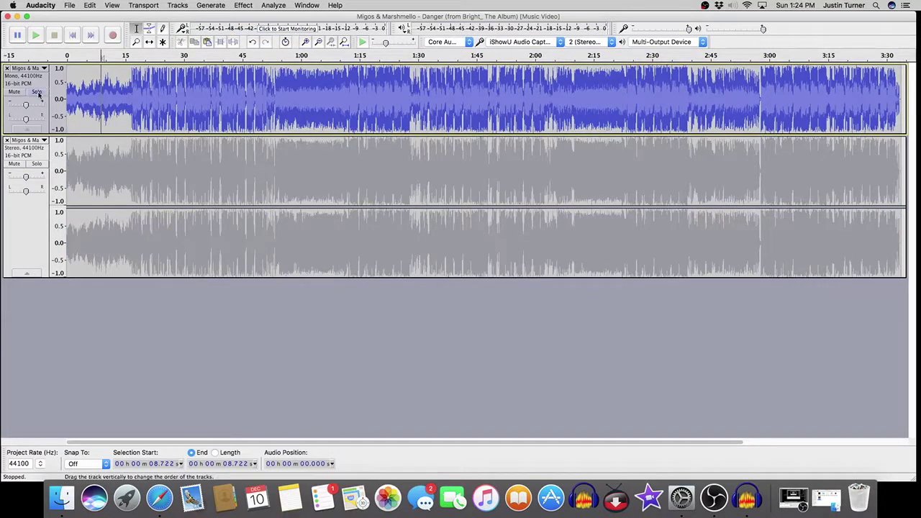
left_click(36, 93)
left_click(36, 164)
left_click(129, 154)
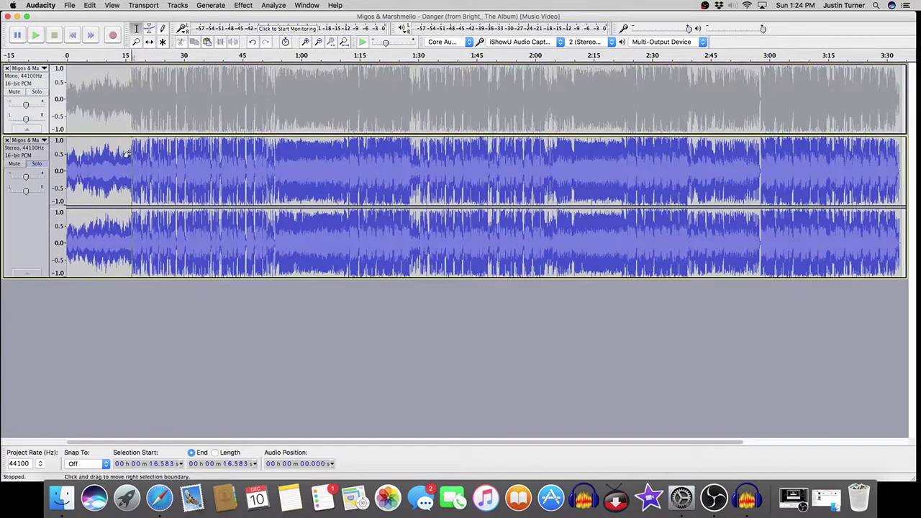
key("space")
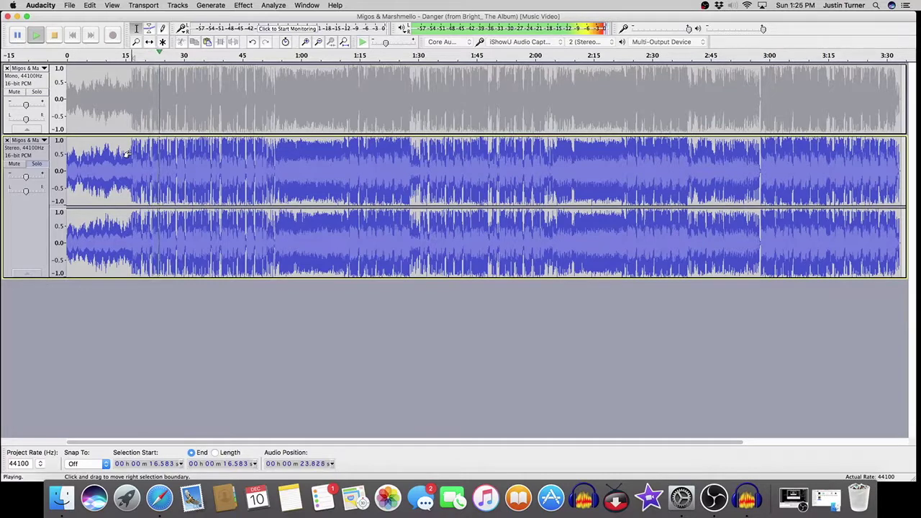
key("space")
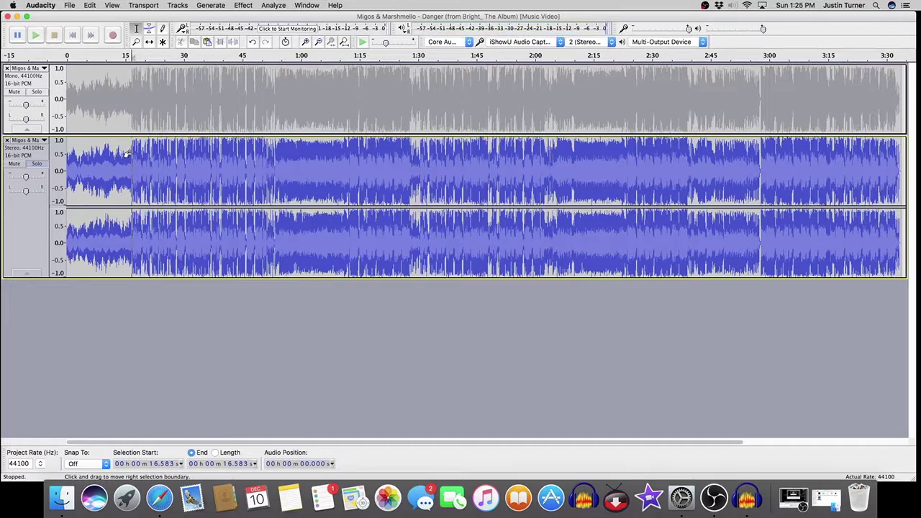
left_click(32, 94, "shift")
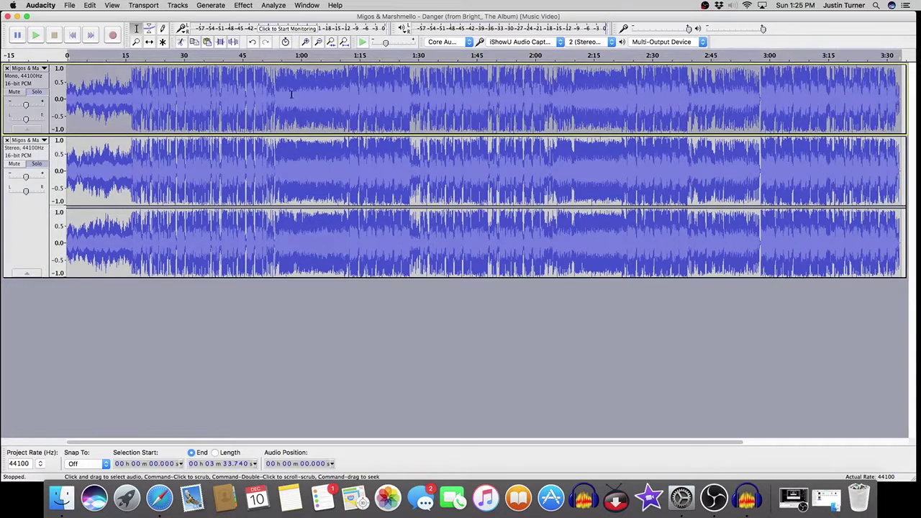
left_click(244, 5)
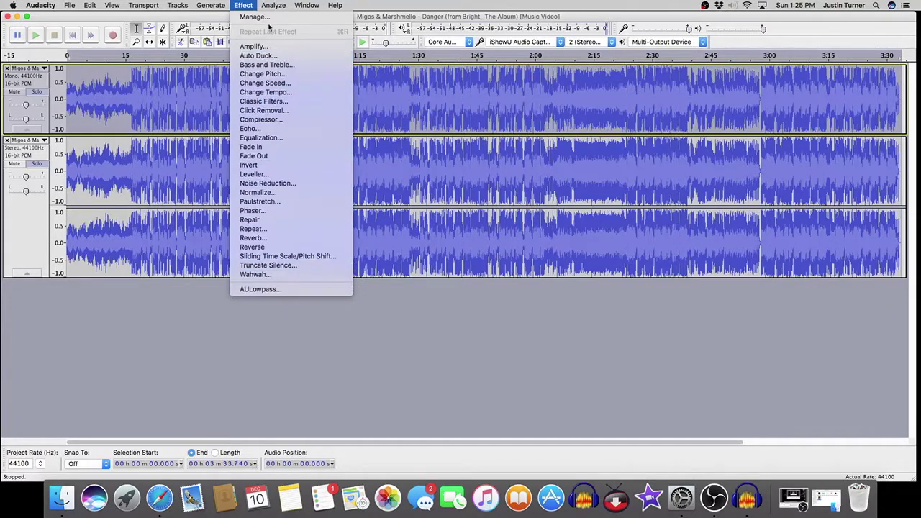
left_click(255, 16)
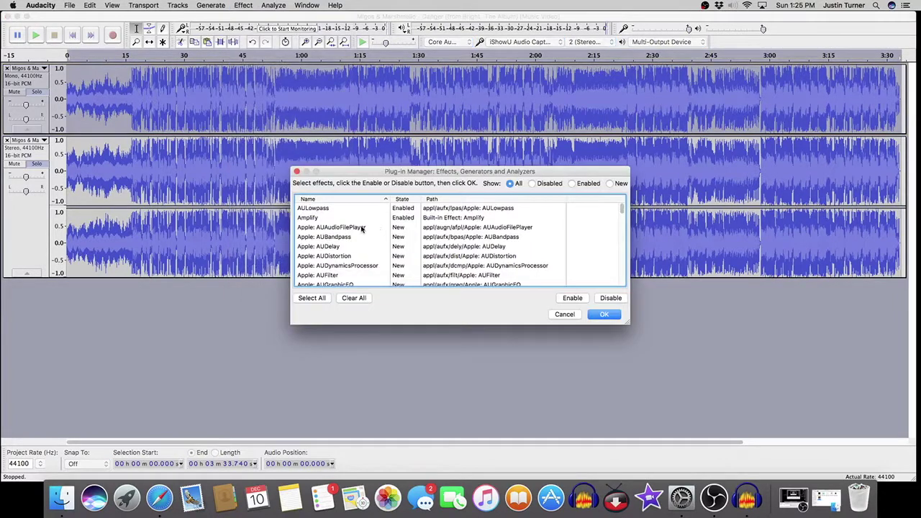
scroll(361, 234, "down", 10)
scroll(361, 236, "up", 8)
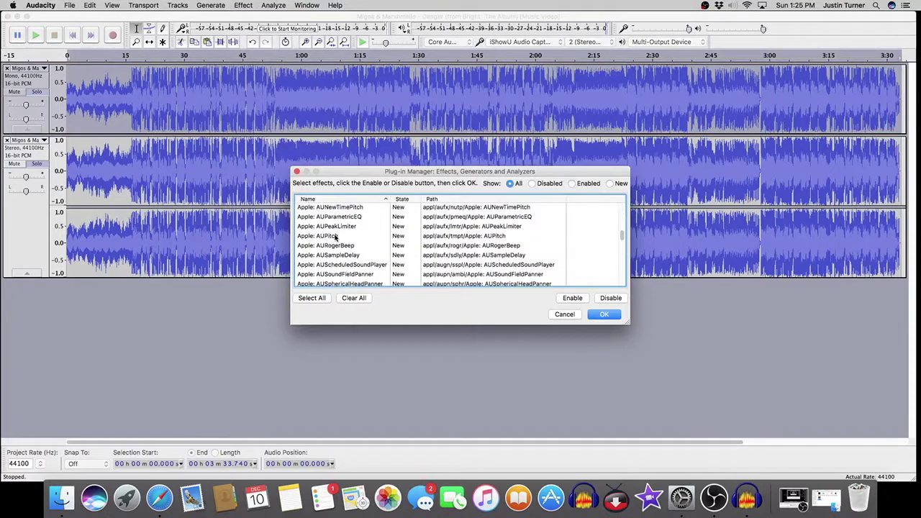
scroll(335, 237, "up", 3)
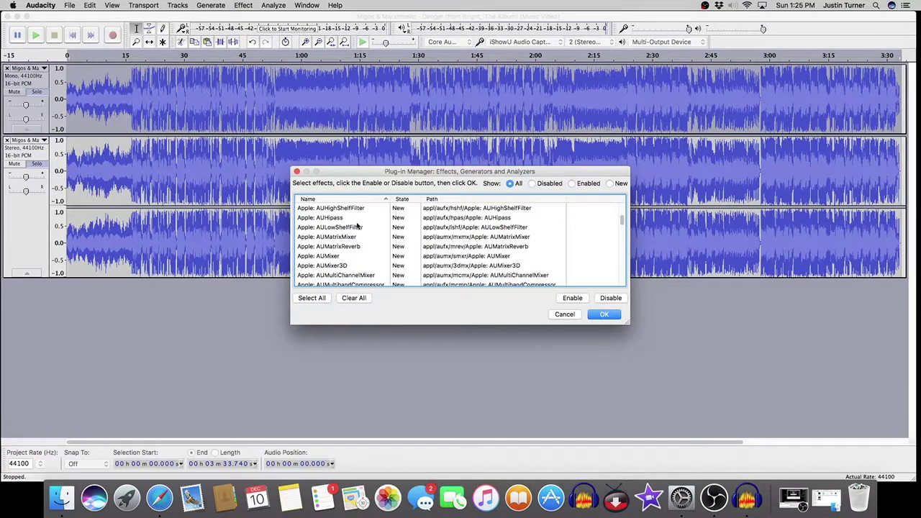
scroll(357, 225, "up", 5)
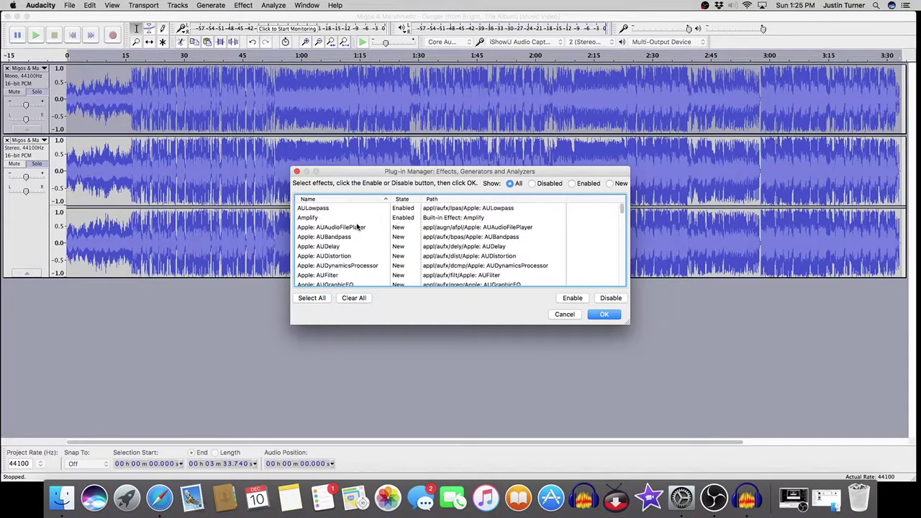
left_click(344, 209)
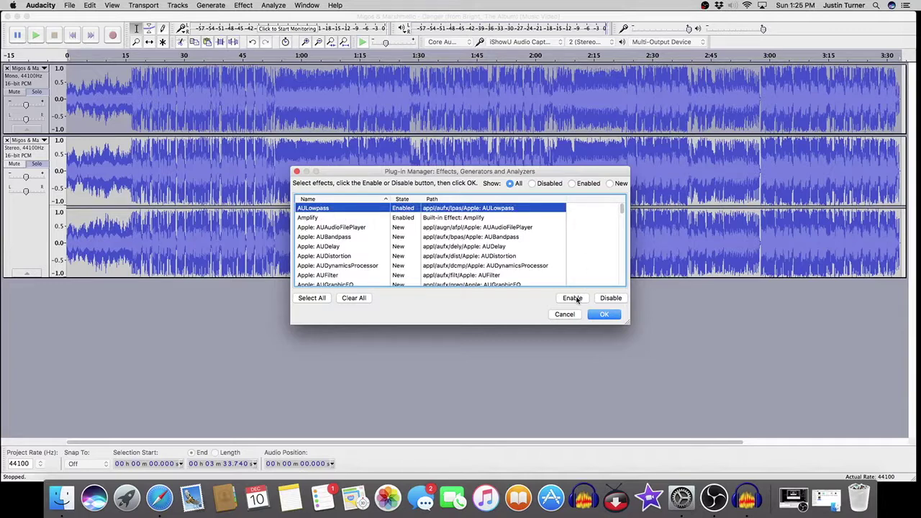
left_click(561, 315)
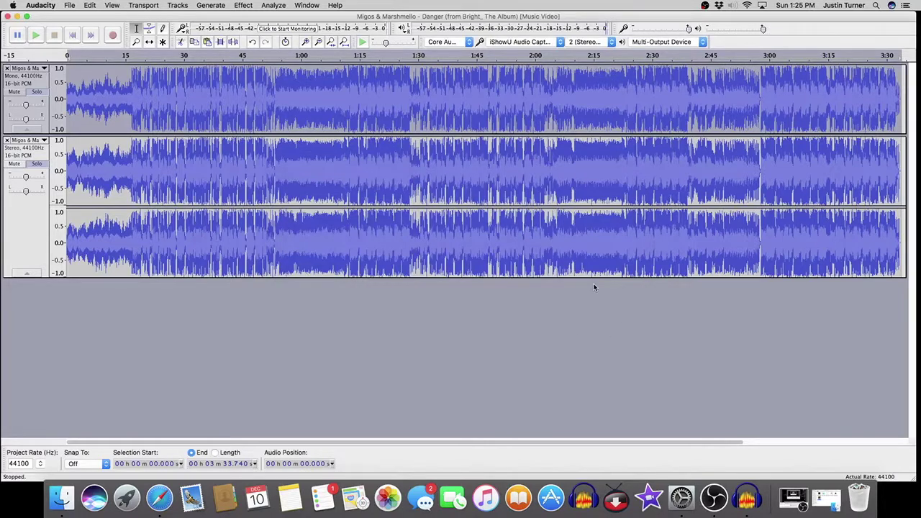
left_click(236, 5)
- Open the AULowpass filter, move its window aside, and lower the cutoff to about 66 Hz
left_click(267, 288)
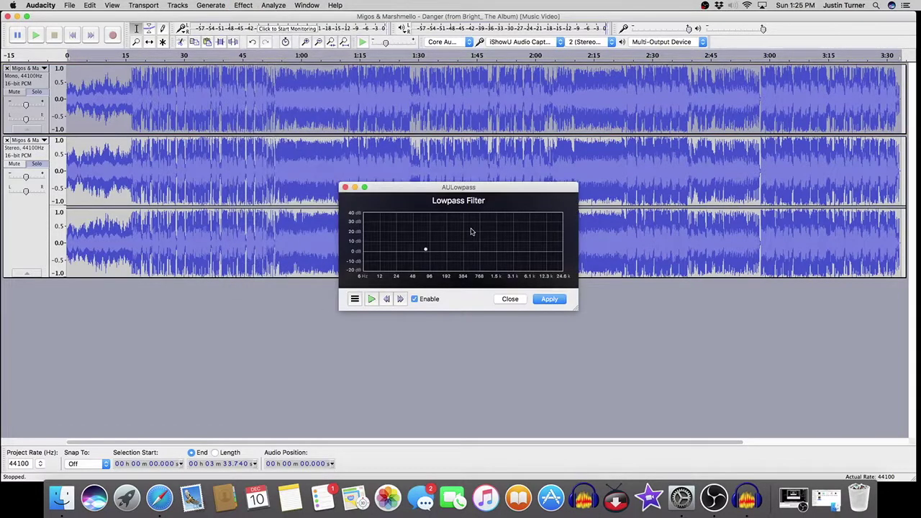
left_click(244, 5)
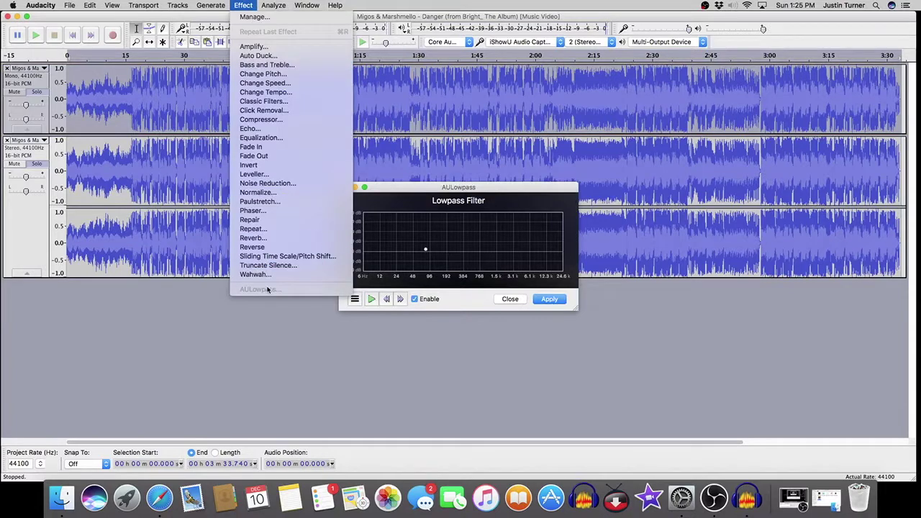
left_click(450, 190)
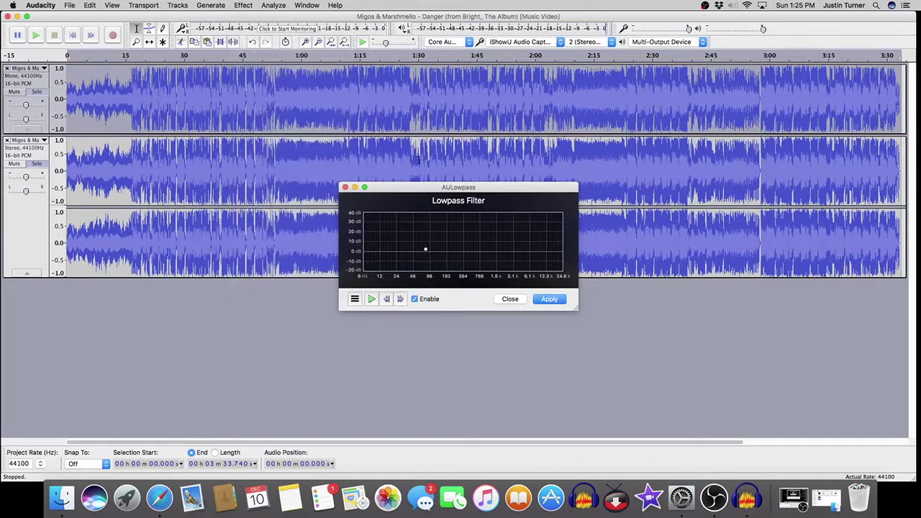
left_click_drag(454, 189, 439, 174)
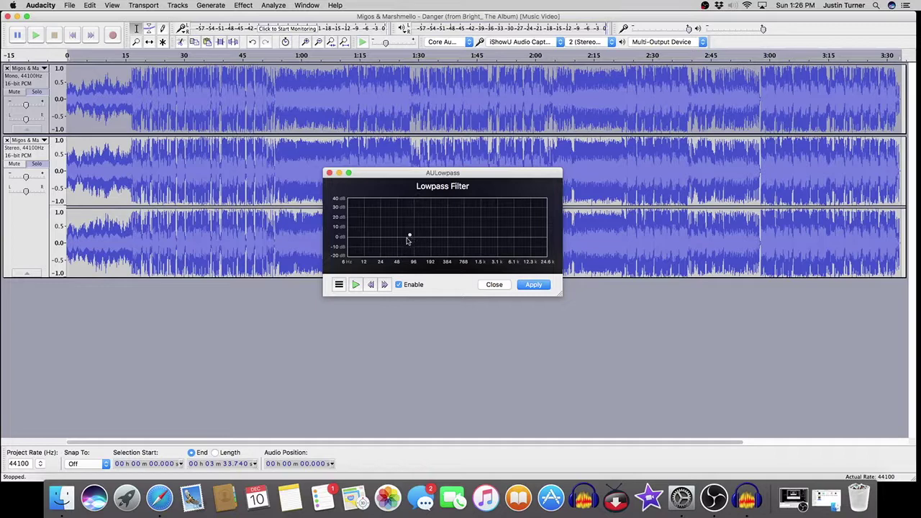
left_click_drag(409, 235, 409, 237)
left_click(338, 285)
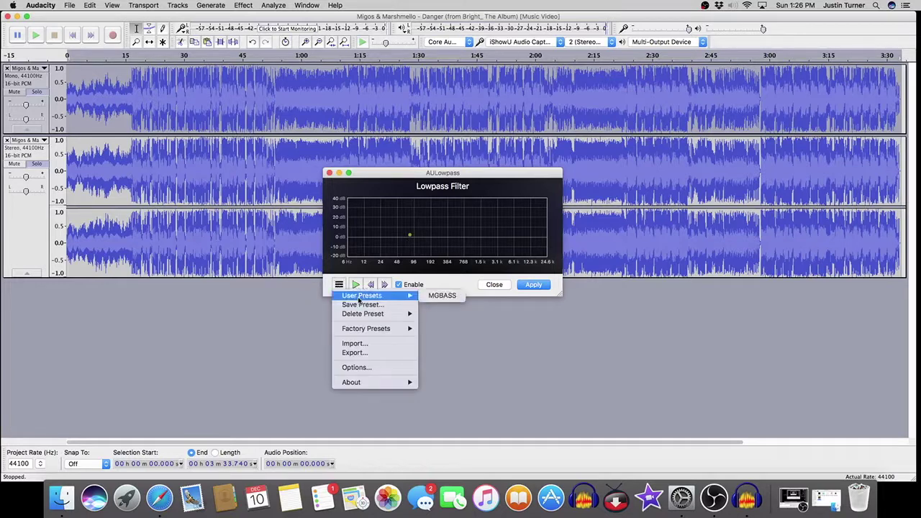
- Apply the AULowpass filter to the top mono track and close the filter window
left_click(442, 295)
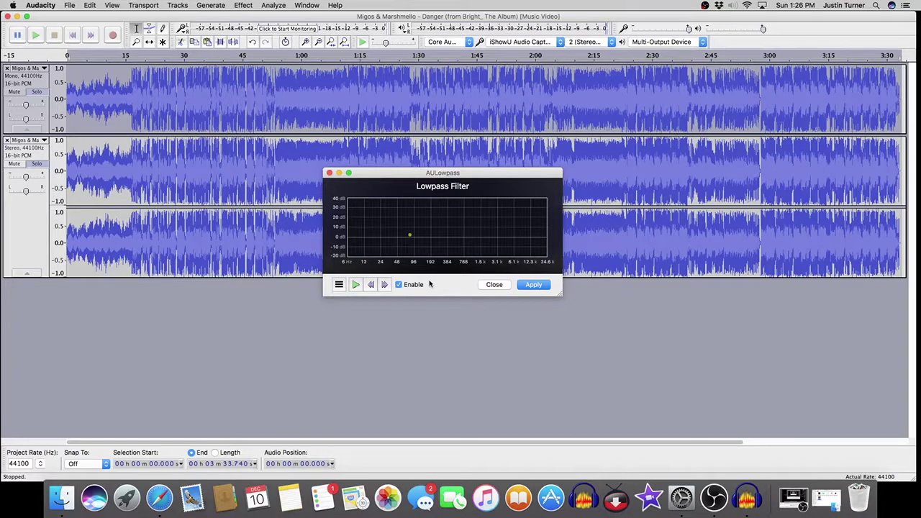
left_click(533, 285)
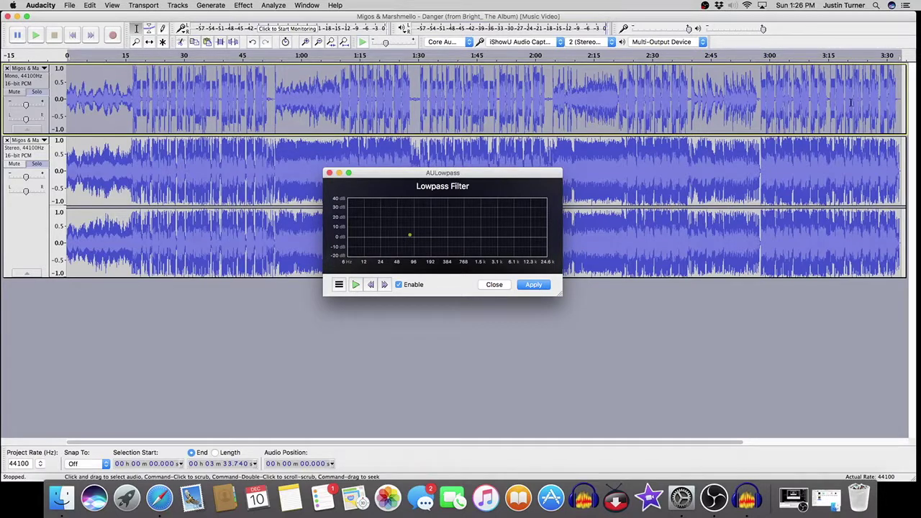
left_click(494, 285)
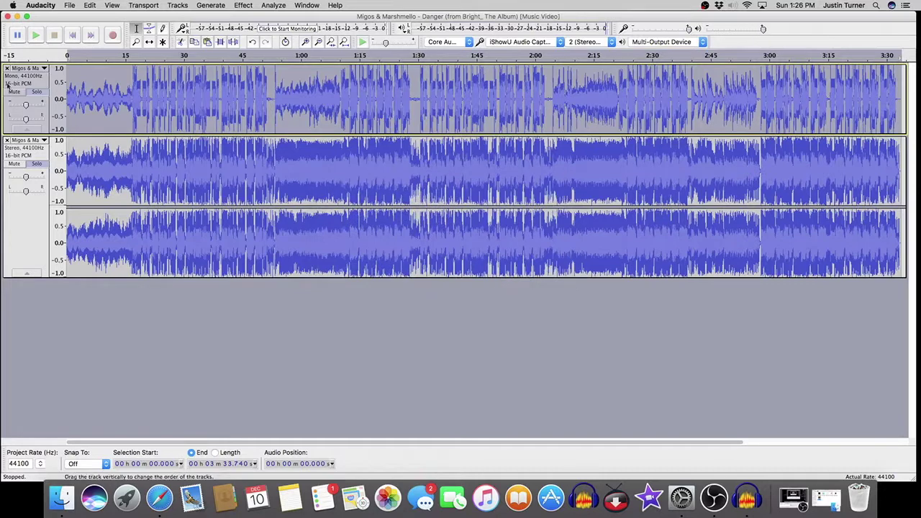
- Play the filtered song from 16.6 s twice to check it, then open Audacity's File menu
left_click(131, 96)
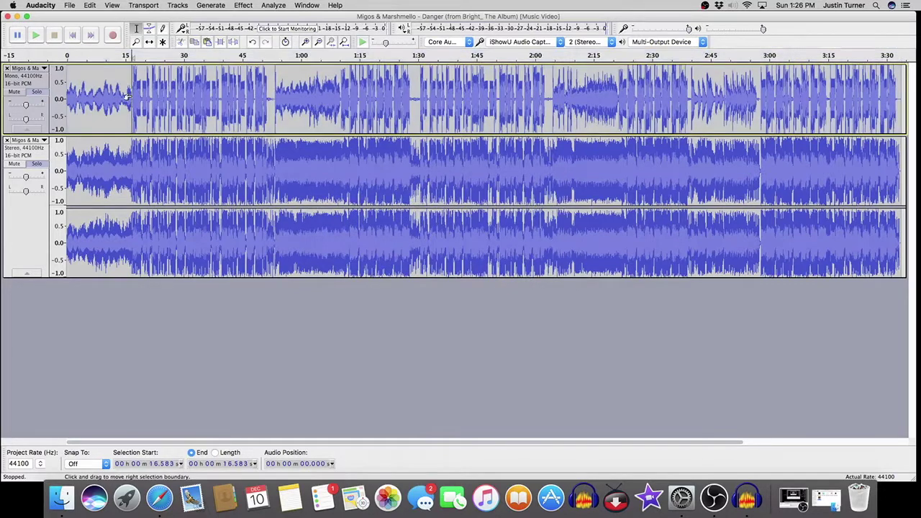
key("space")
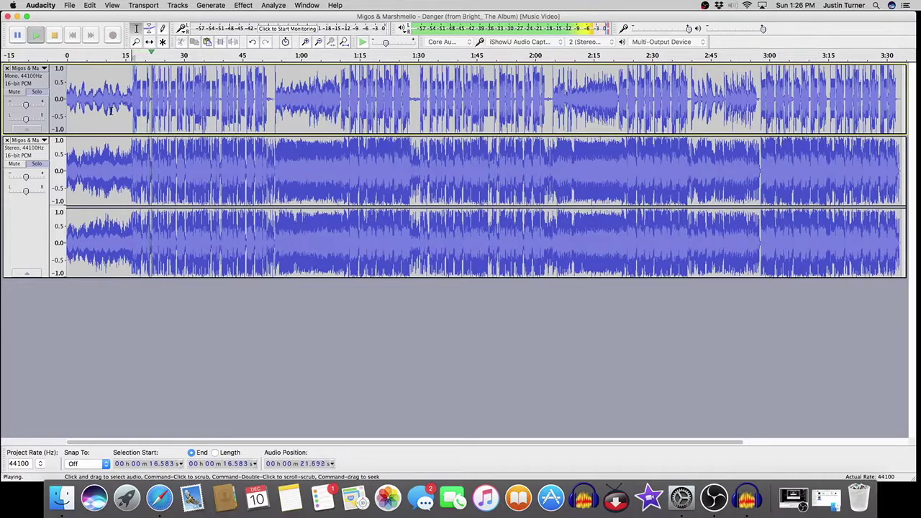
key("space")
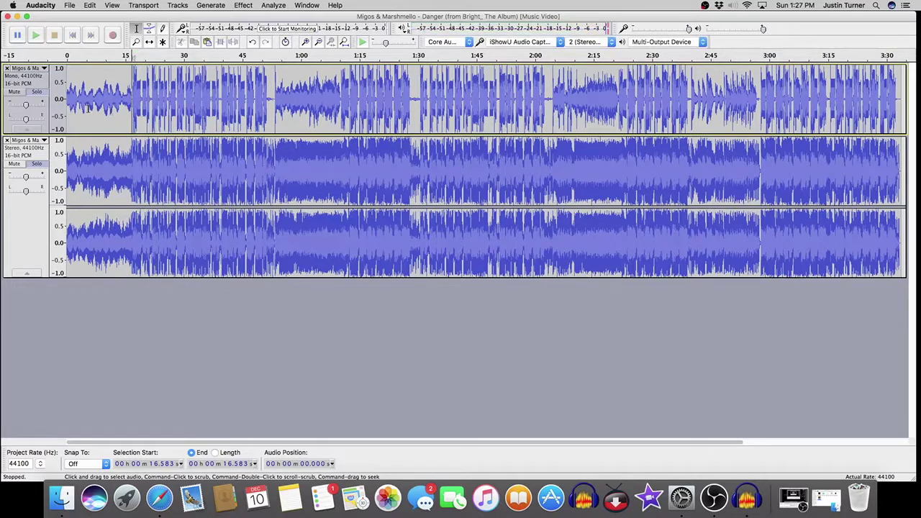
mouse_move(25, 178)
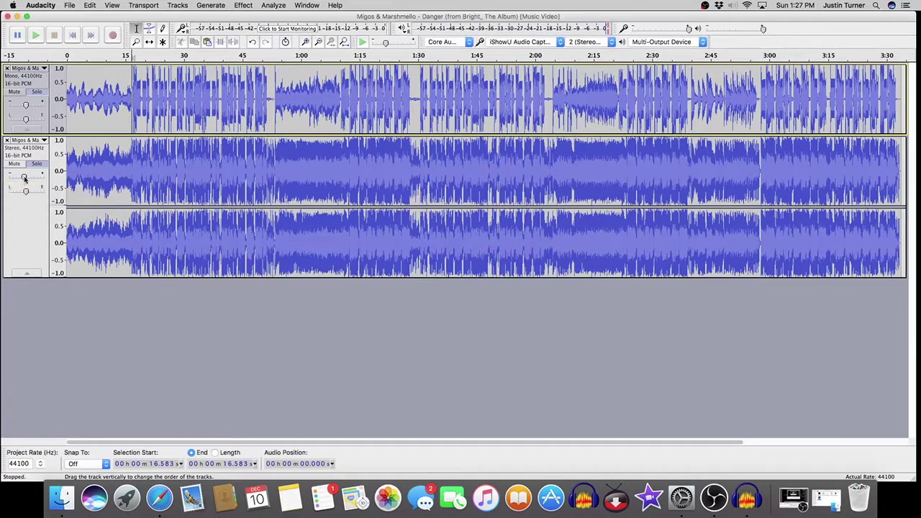
key("space")
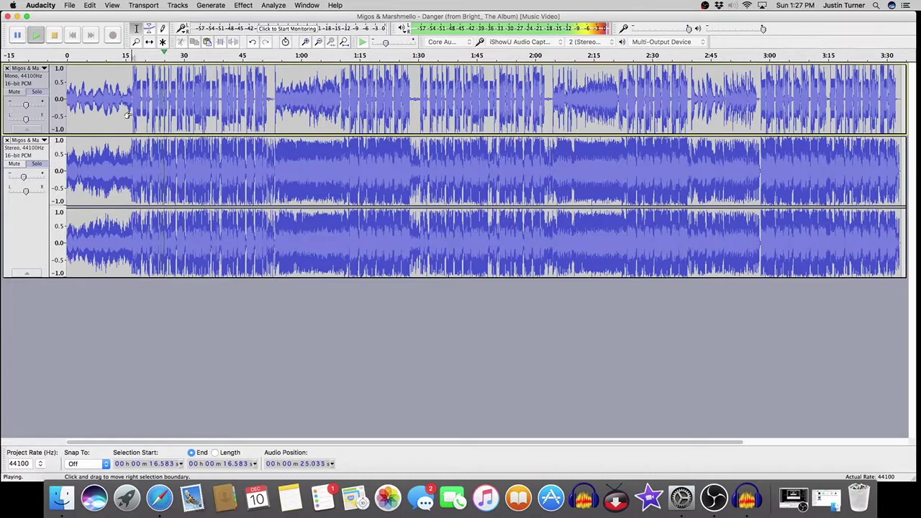
key("space")
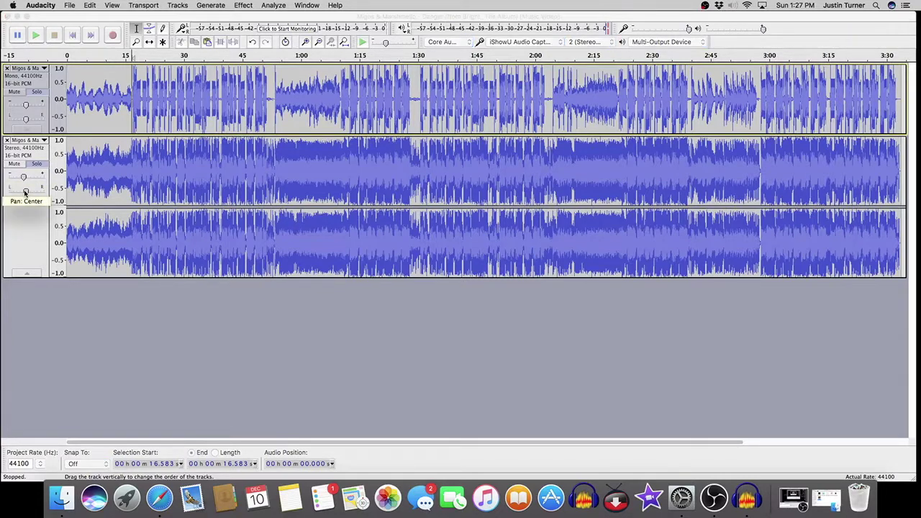
left_click(25, 191)
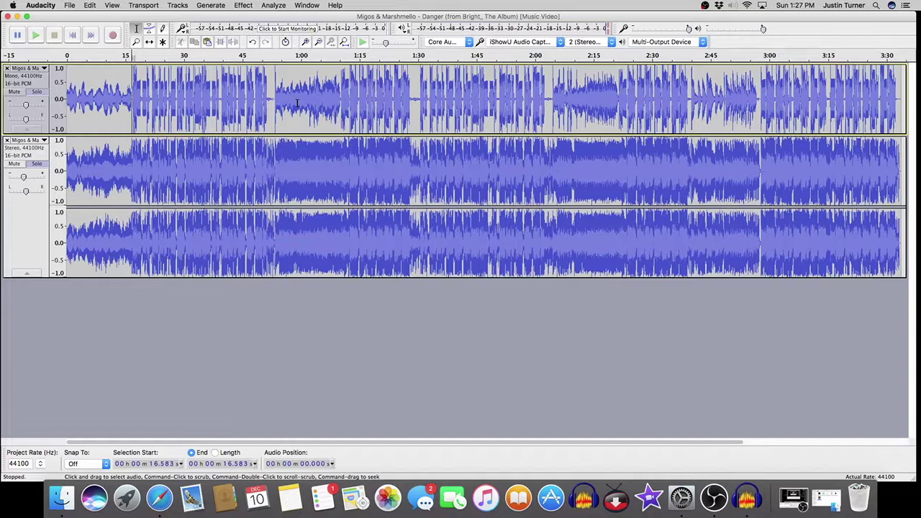
left_click(69, 5)
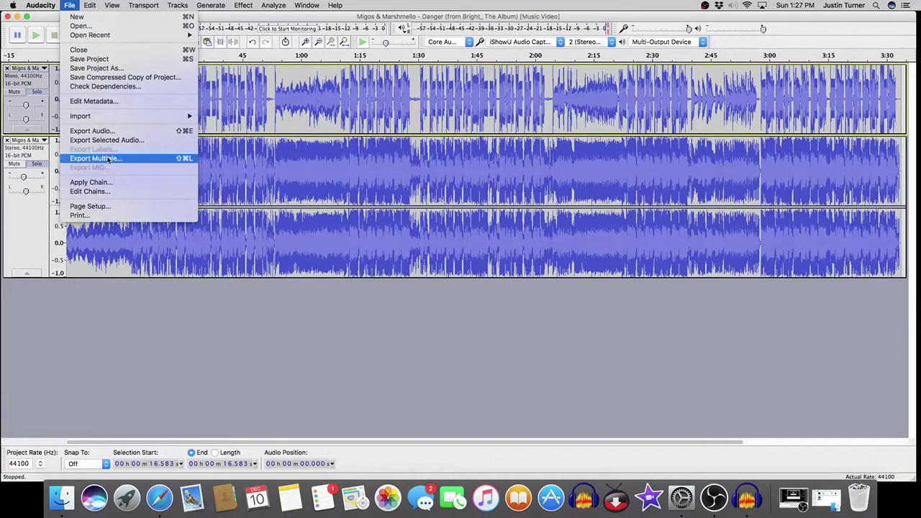
- Start Export Audio and keep AIFF as the export format
left_click(100, 130)
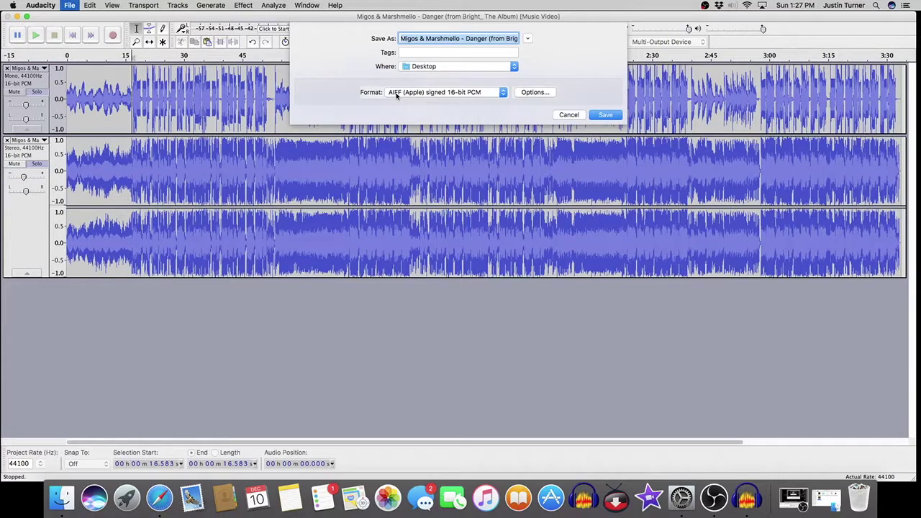
left_click(396, 96)
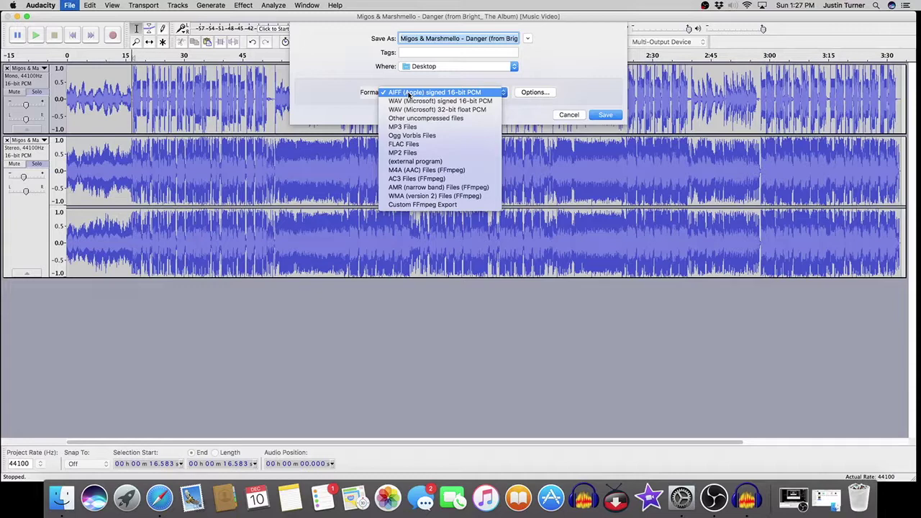
left_click(520, 86)
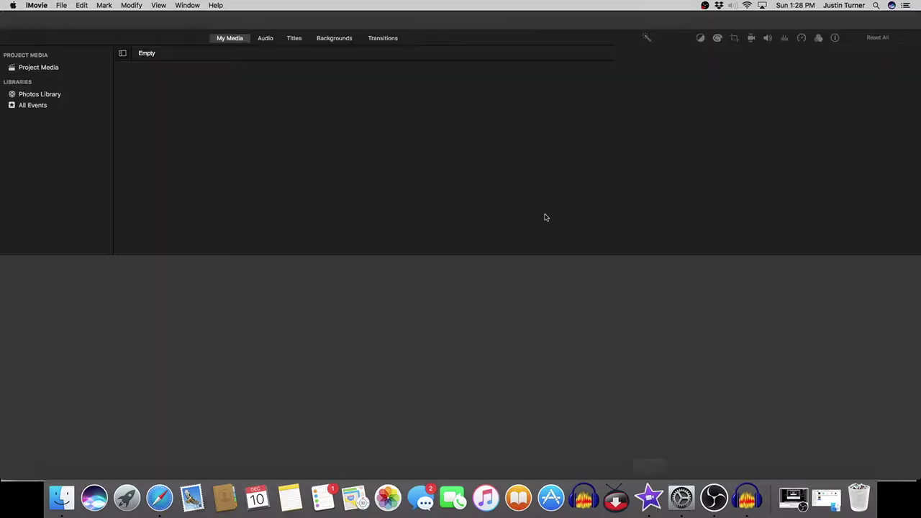
left_click_drag(306, 19, 309, 166)
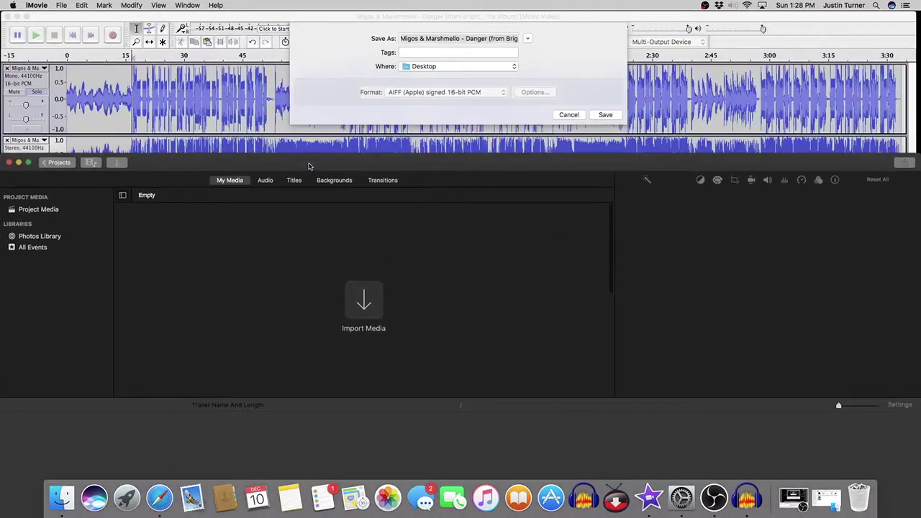
left_click(518, 79)
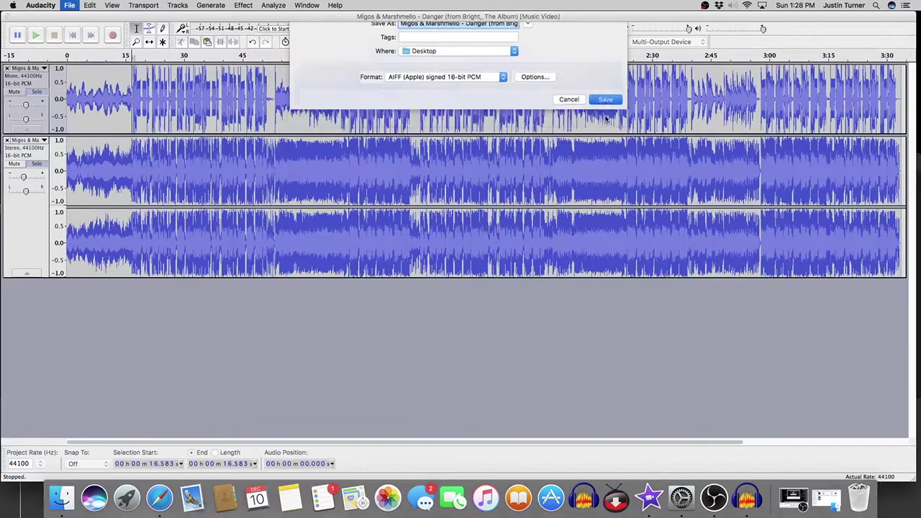
- Save the AIFF to the Desktop, accept the mixdown and metadata prompts, and quit without saving
left_click(605, 100)
left_click(545, 269)
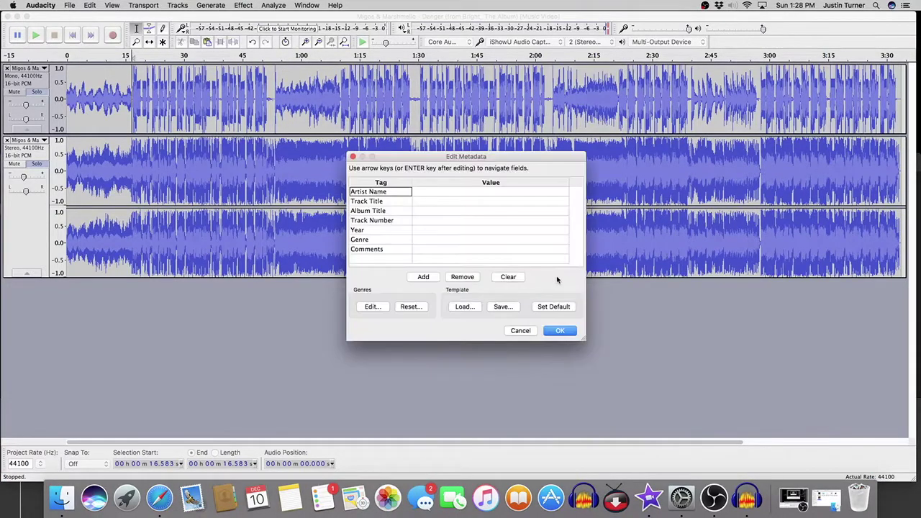
left_click(565, 330)
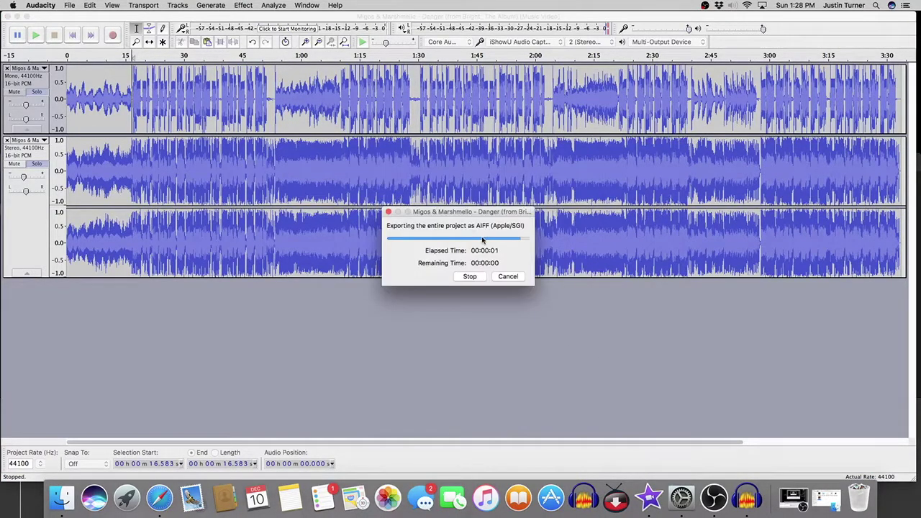
left_click(9, 16)
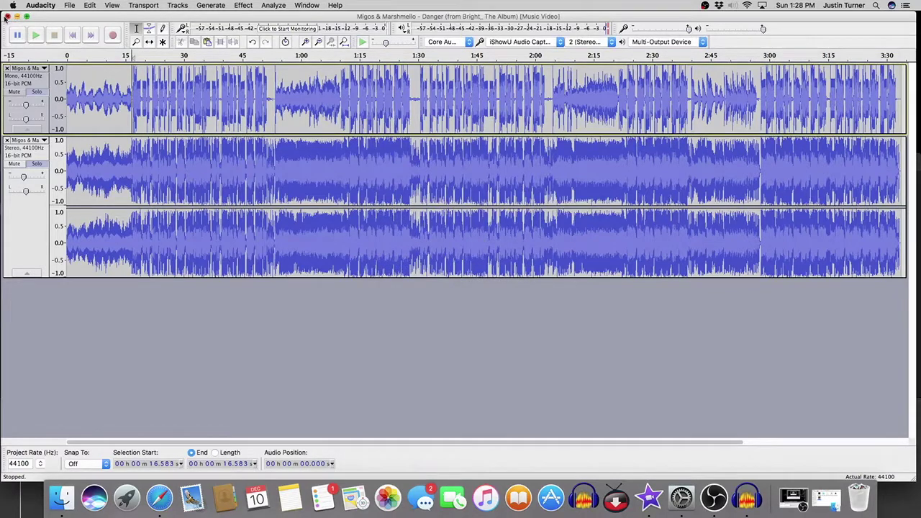
left_click(432, 148)
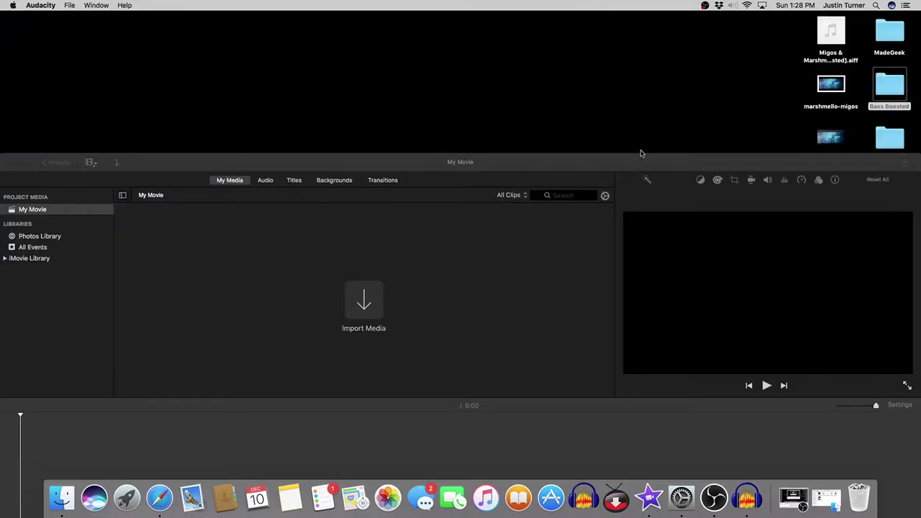
- Import the exported AIFF song and the music-video image into iMovie, then maximize its window
left_click_drag(718, 163, 482, 29)
left_click_drag(831, 191, 528, 333)
left_click_drag(362, 41, 483, 31)
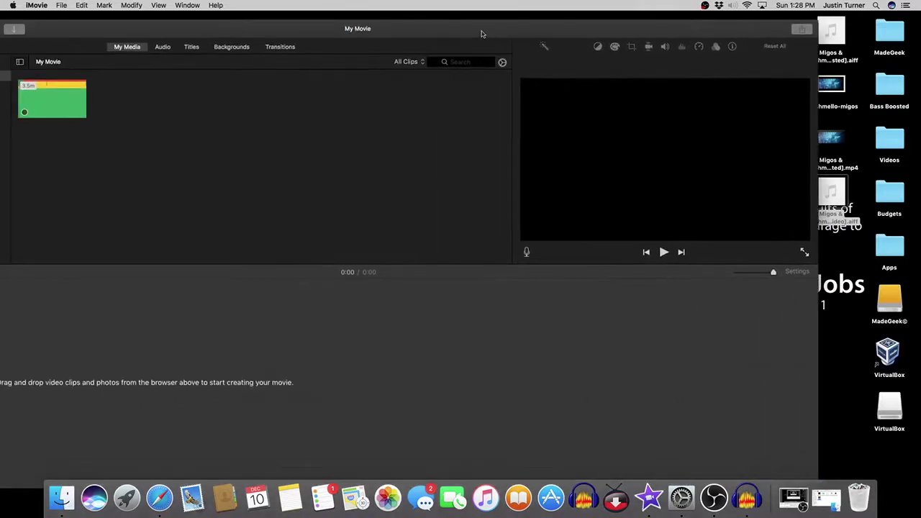
left_click_drag(831, 138, 403, 381)
double_click(322, 37)
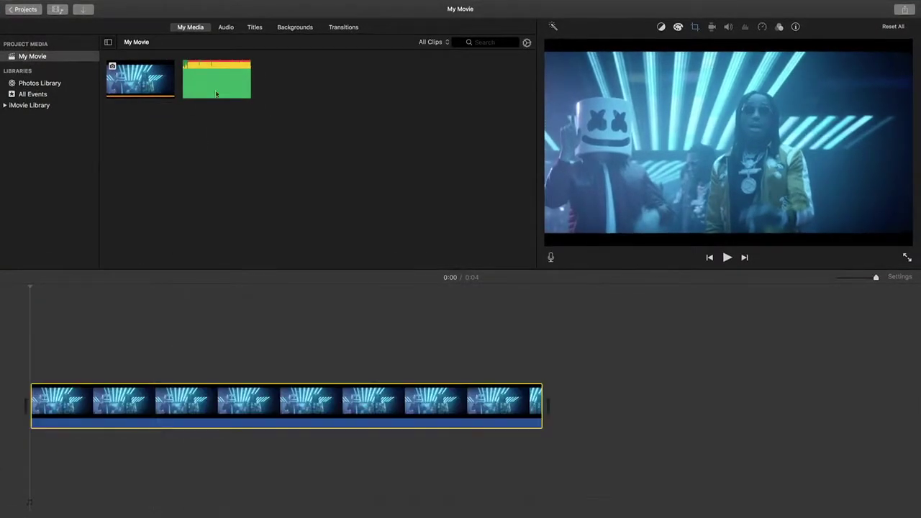
- Place the song in the timeline under the image and stretch the image to the song's end
left_click_drag(215, 85, 31, 451)
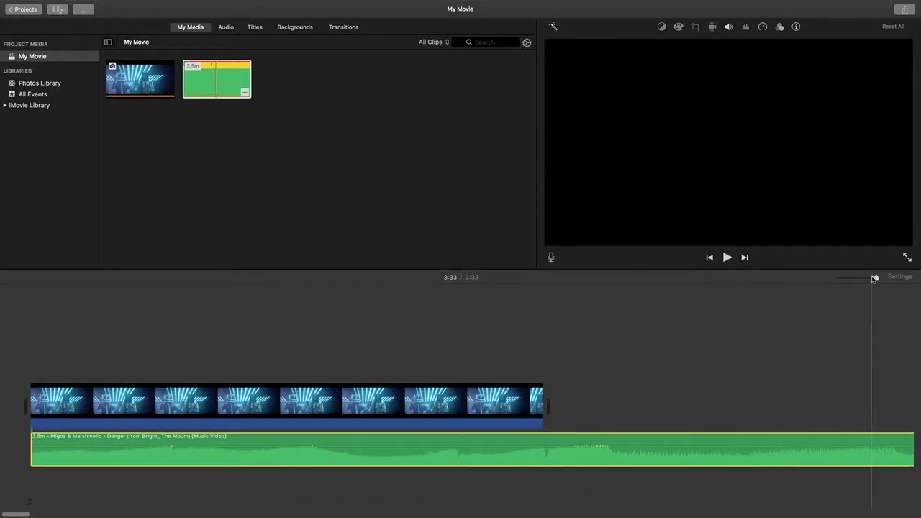
left_click_drag(875, 277, 848, 282)
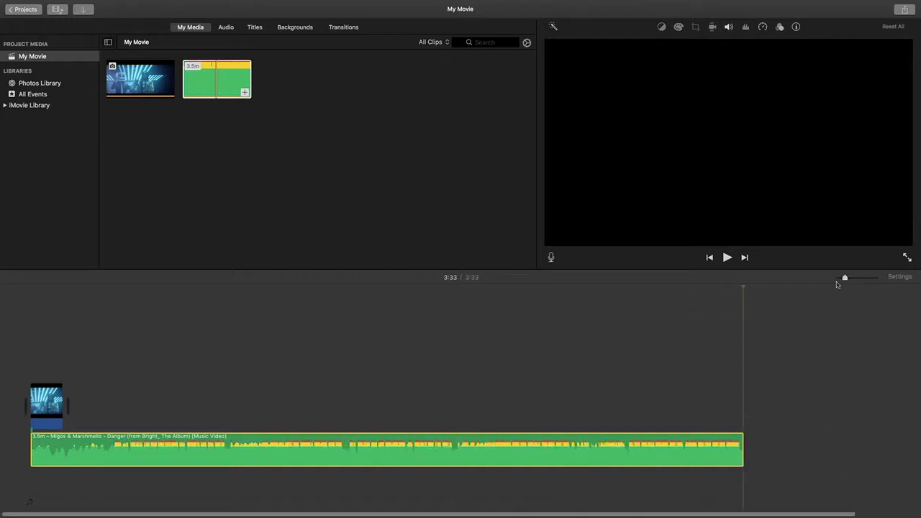
left_click_drag(62, 403, 721, 411)
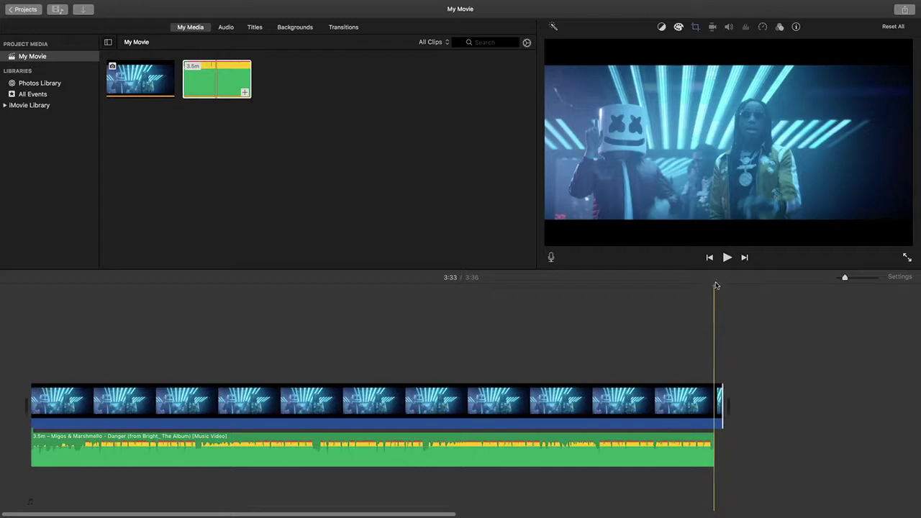
- Switch the image clip's crop style from Ken Burns to Fit so it stays still
left_click(694, 26)
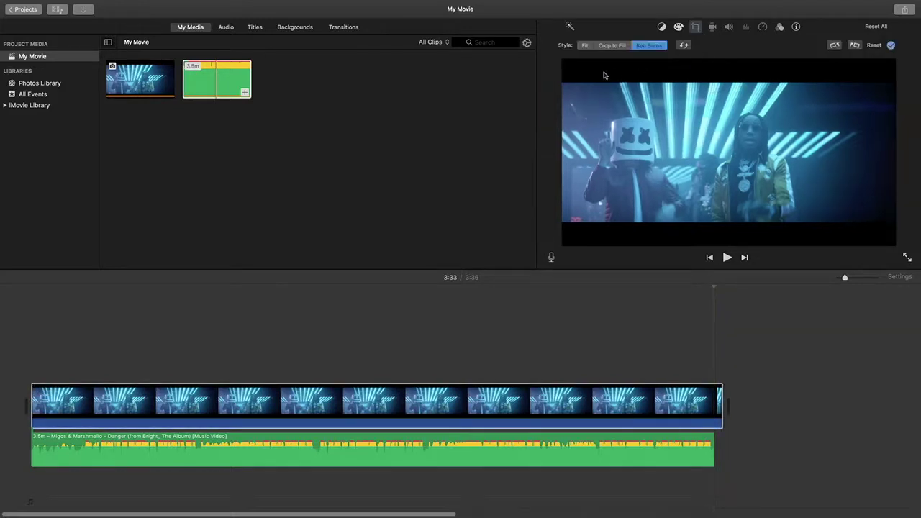
left_click(584, 45)
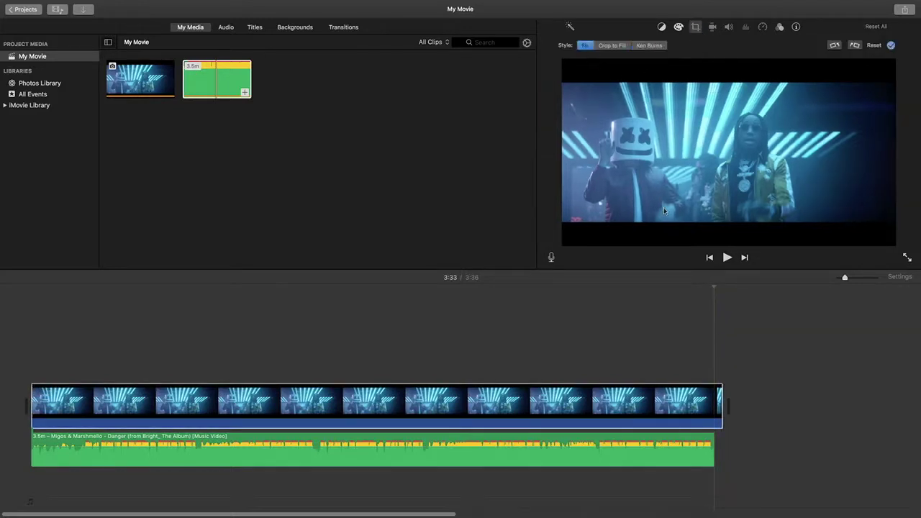
left_click(705, 286)
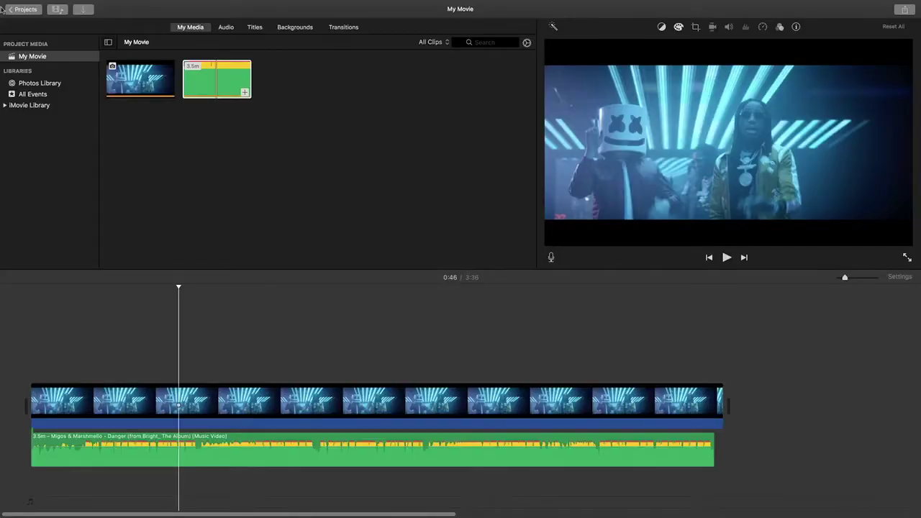
- Exit iMovie's full-screen mode and minimize its window to reveal the desktop
left_click(28, 20)
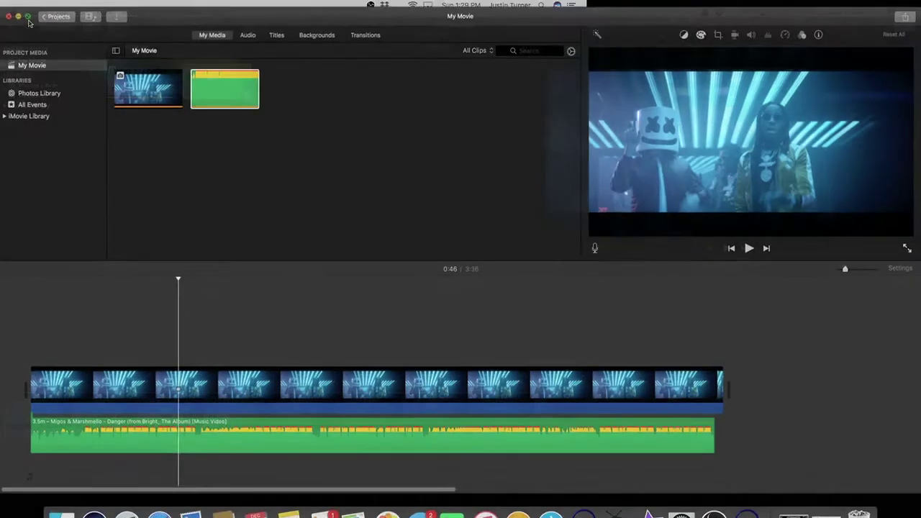
left_click(20, 21)
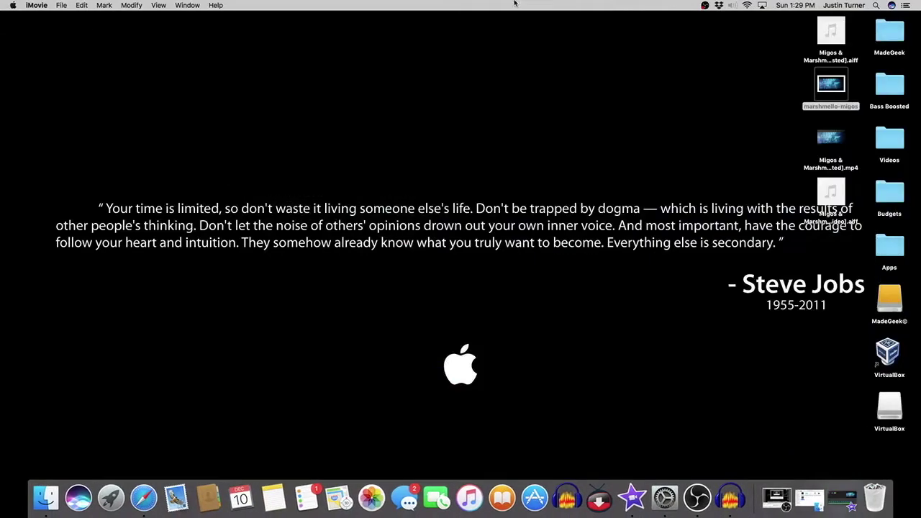